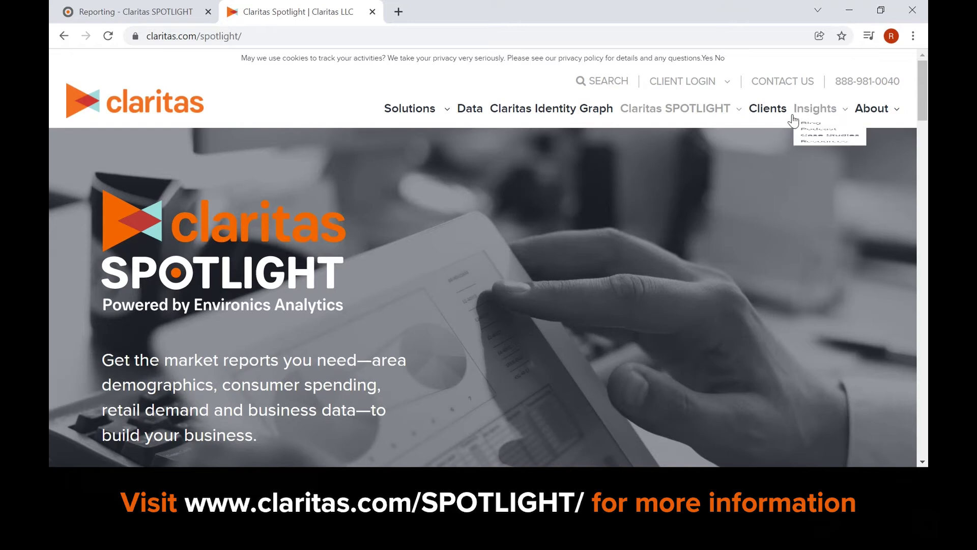
Step: Switch to the Claritas SPOTLIGHT reporting page and check which data years are available
mouse_move(728, 82)
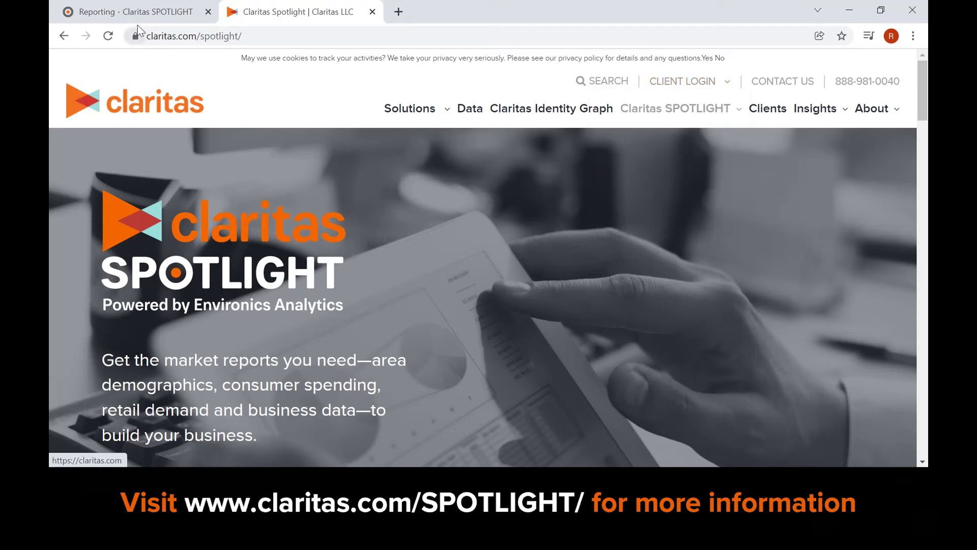
left_click(145, 14)
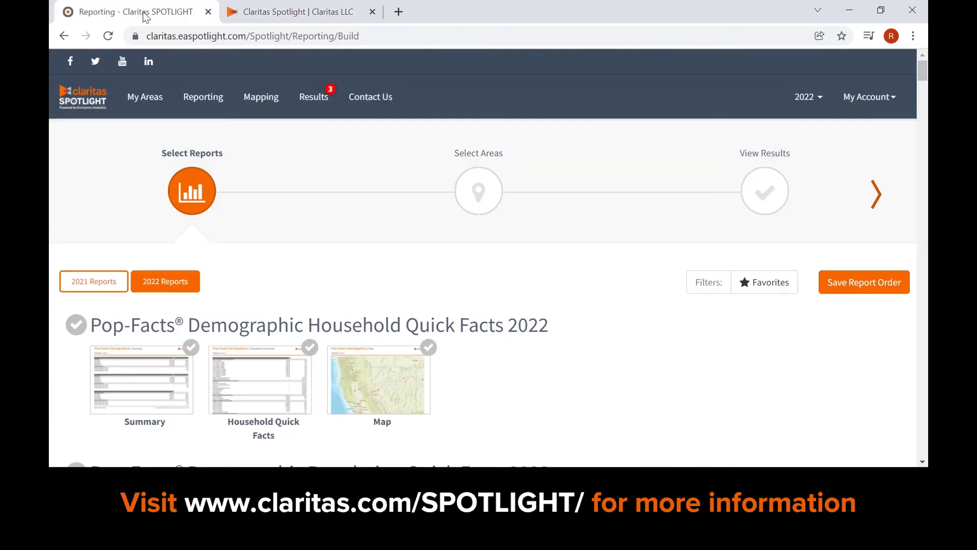
left_click(206, 104)
left_click(805, 100)
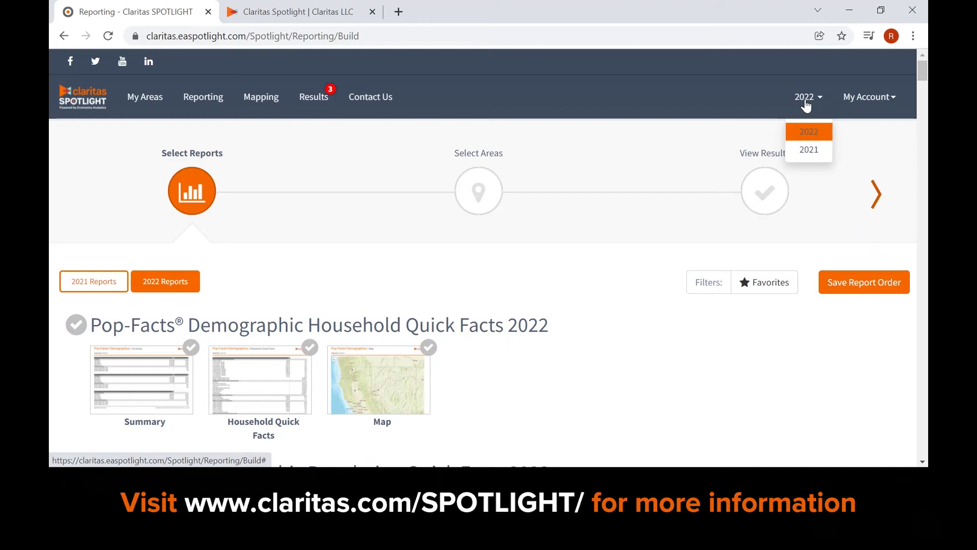
left_click(806, 104)
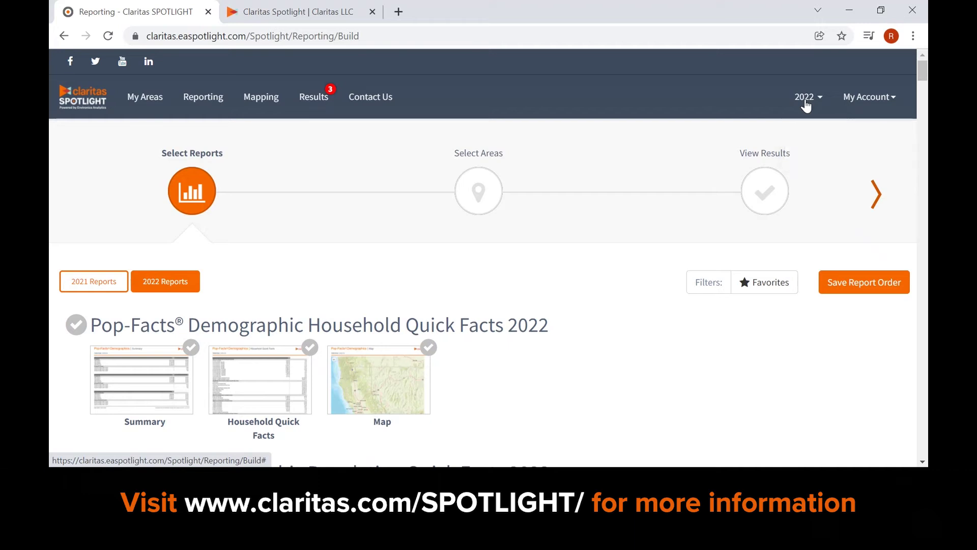
Step: Look through the list of 2022 reports, including the additional reports for purchase, and return to its start
scroll(626, 377, "down", 4)
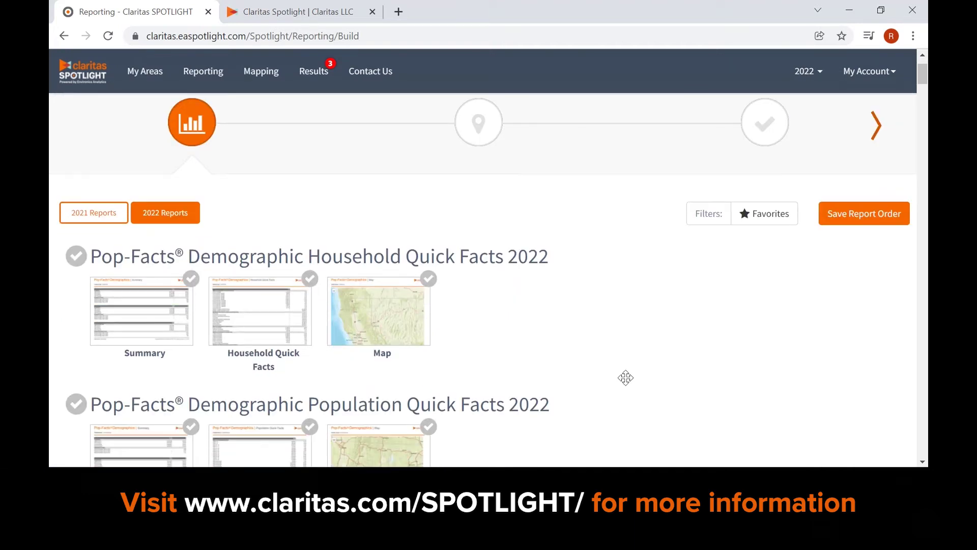
scroll(626, 377, "down", 7)
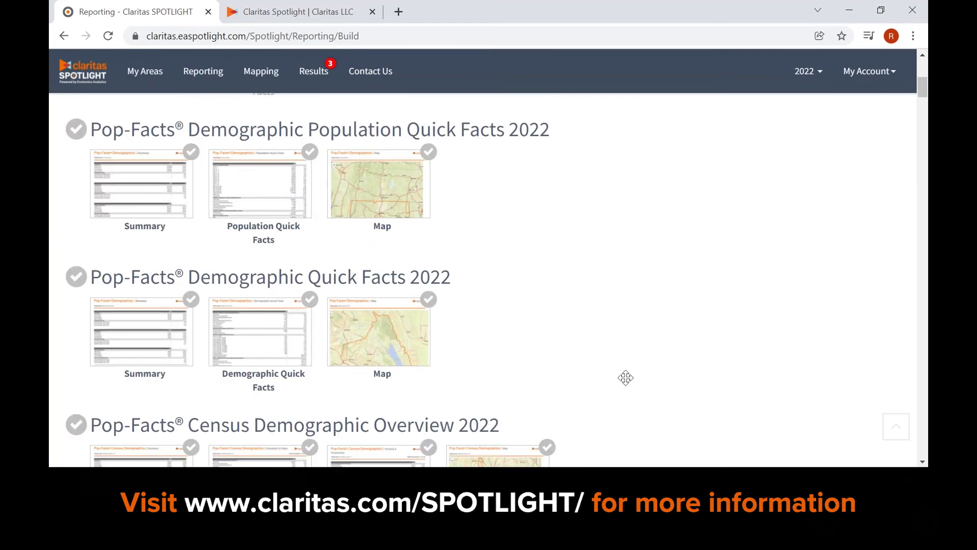
scroll(625, 378, "down", 12)
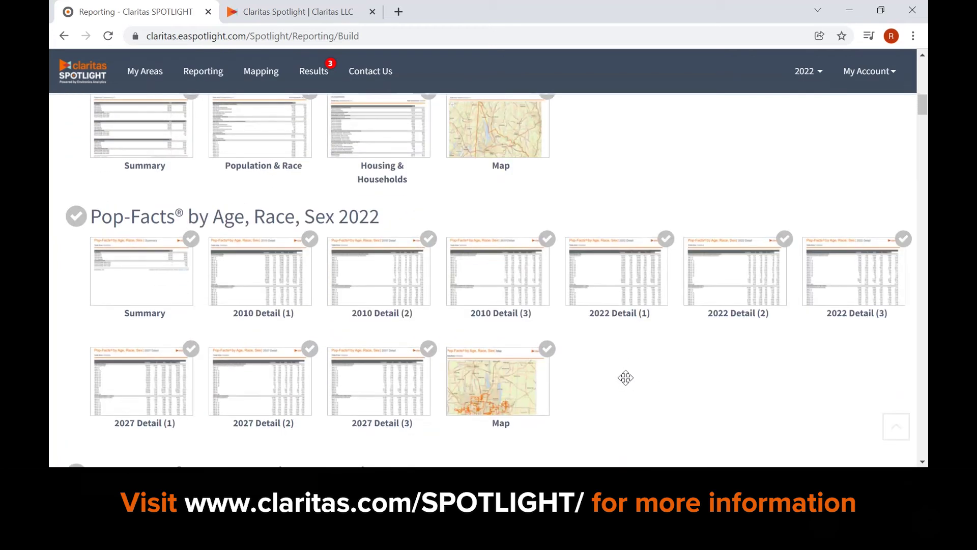
scroll(625, 378, "down", 16)
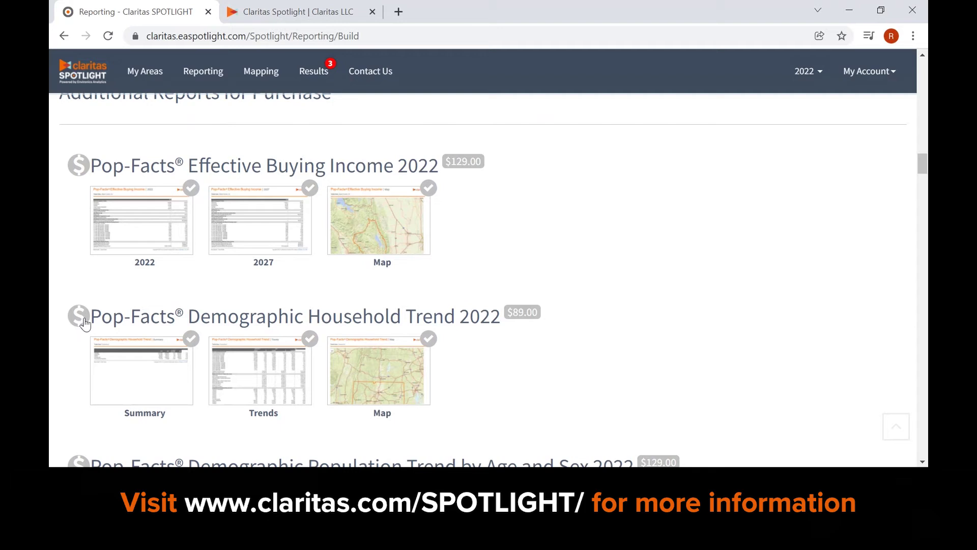
left_click(901, 432)
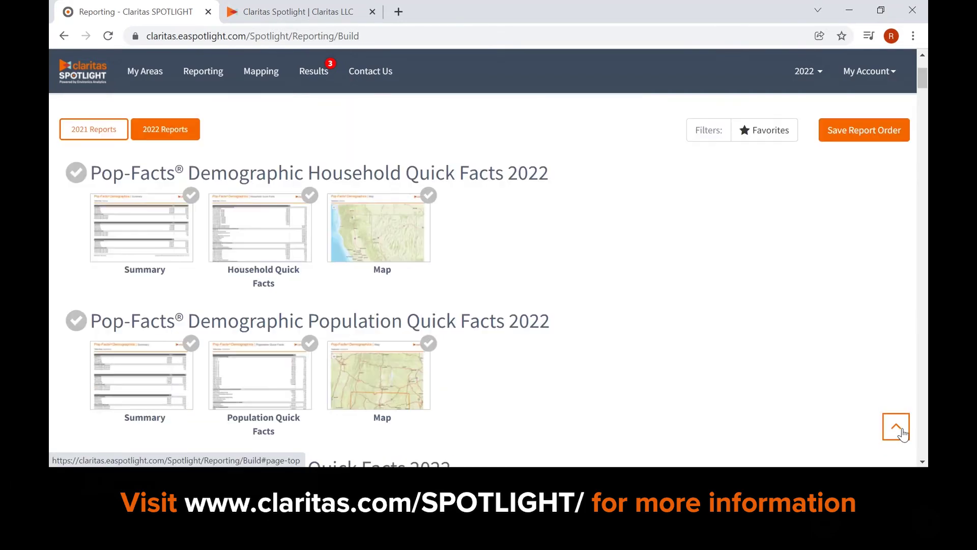
Step: Select only the Summary and Map pages of the Pop-Facts Demographic Household Quick Facts 2022 report
left_click(75, 329)
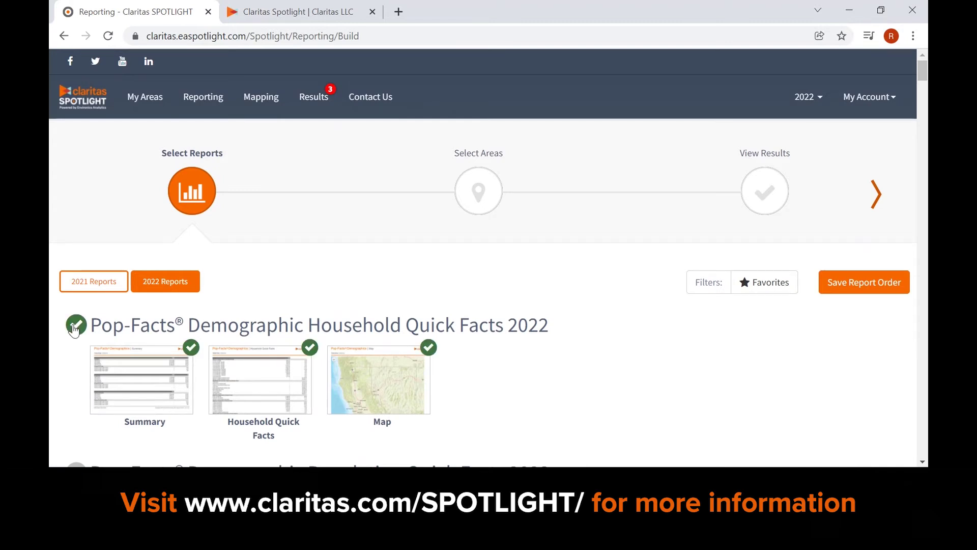
left_click(75, 328)
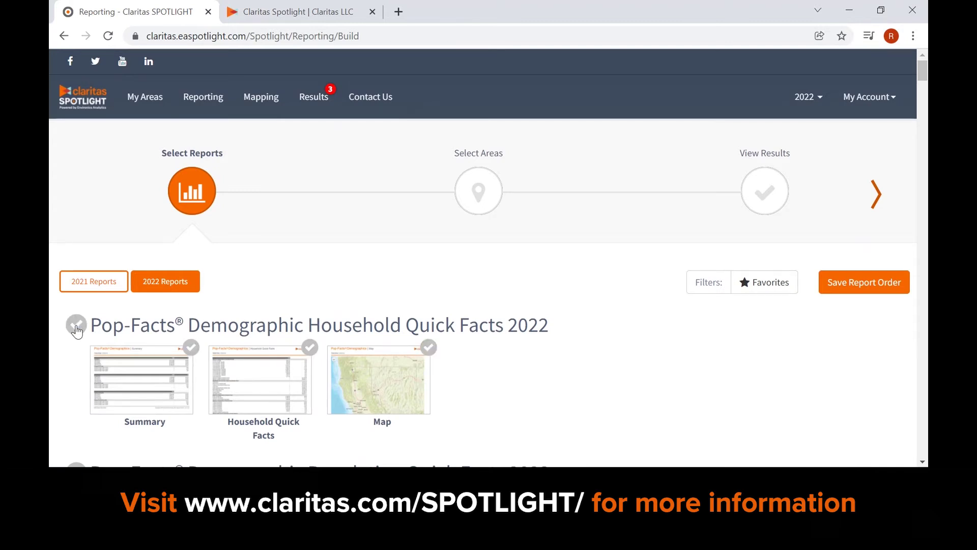
left_click(192, 351)
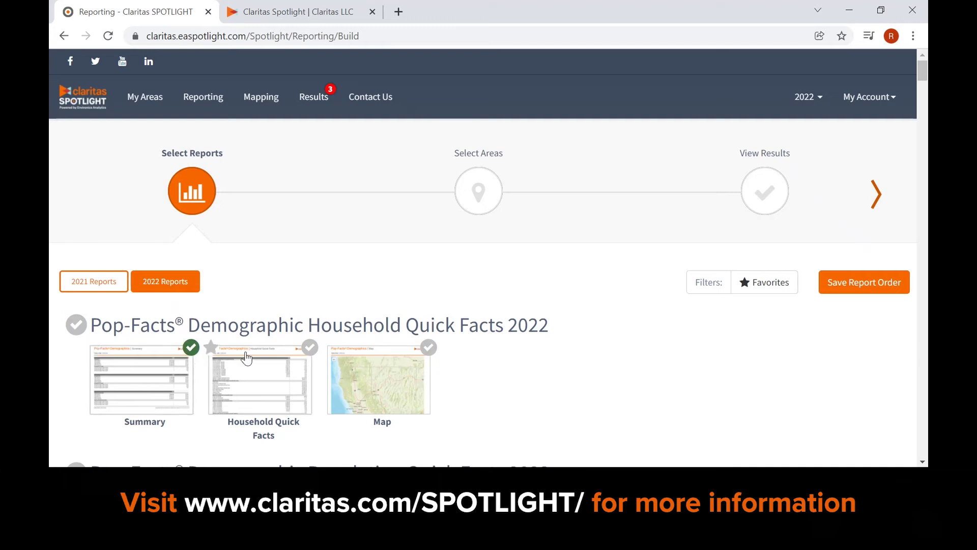
left_click(427, 349)
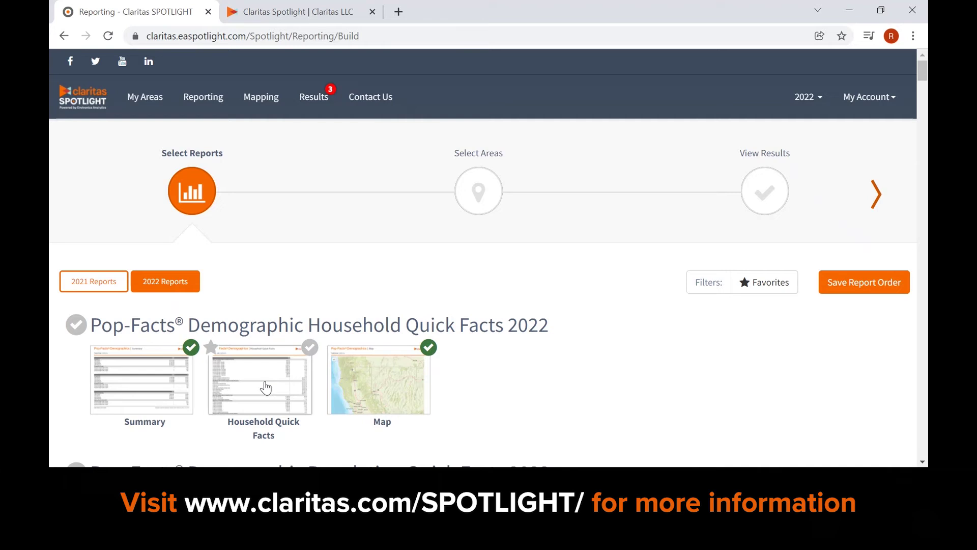
Step: Try moving the Household Quick Facts page within its report and mark that page as a favorite
mouse_move(264, 388)
left_mouse_down()
mouse_move(144, 395)
mouse_move(262, 399)
mouse_move(270, 385)
left_mouse_up()
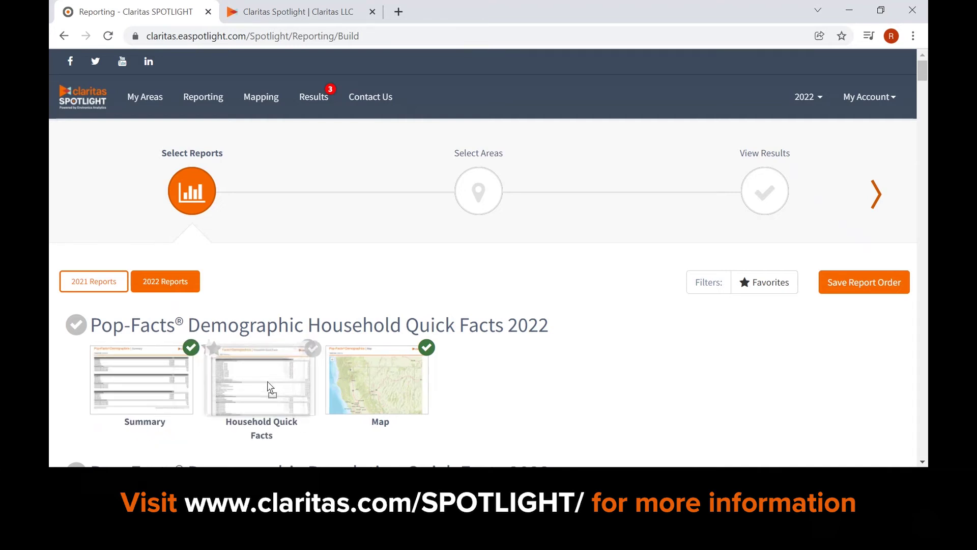
left_click(210, 349)
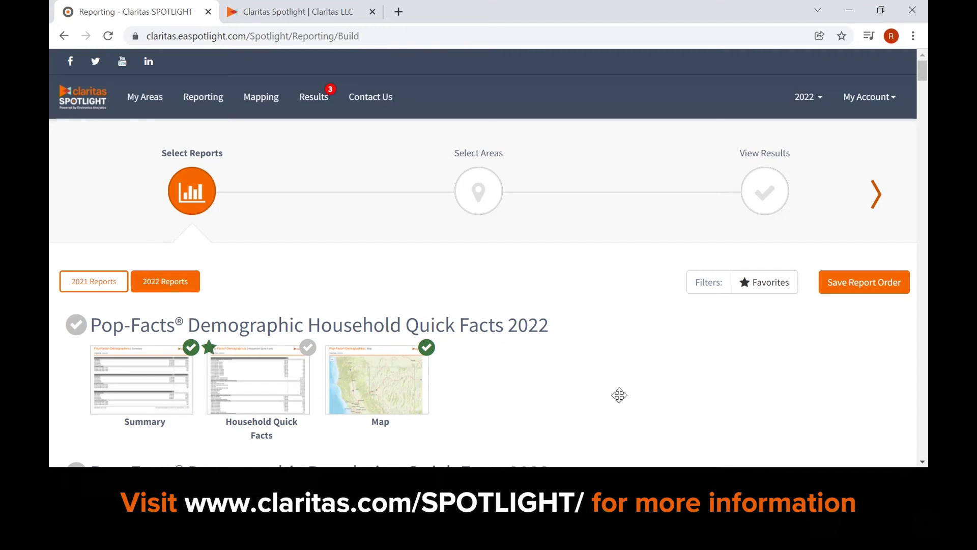
scroll(619, 395, "down", 1)
mouse_move(330, 401)
left_mouse_down()
mouse_move(334, 252)
mouse_move(396, 343)
mouse_move(394, 390)
mouse_move(340, 408)
left_mouse_up()
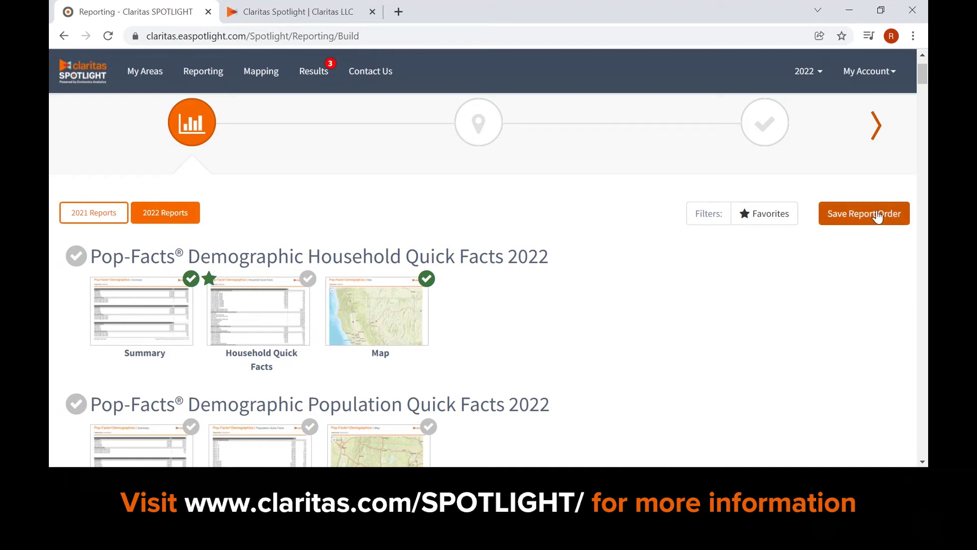
Step: Select the entire Pop-Facts Demographic Household Quick Facts 2022 report and remove the favorite mark from its Household Quick Facts page
left_click(77, 257)
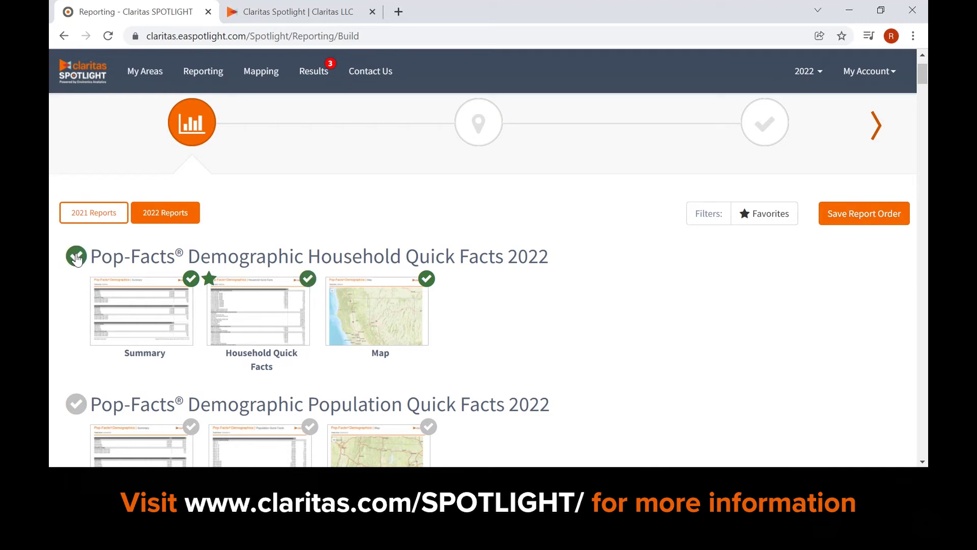
left_click(212, 281)
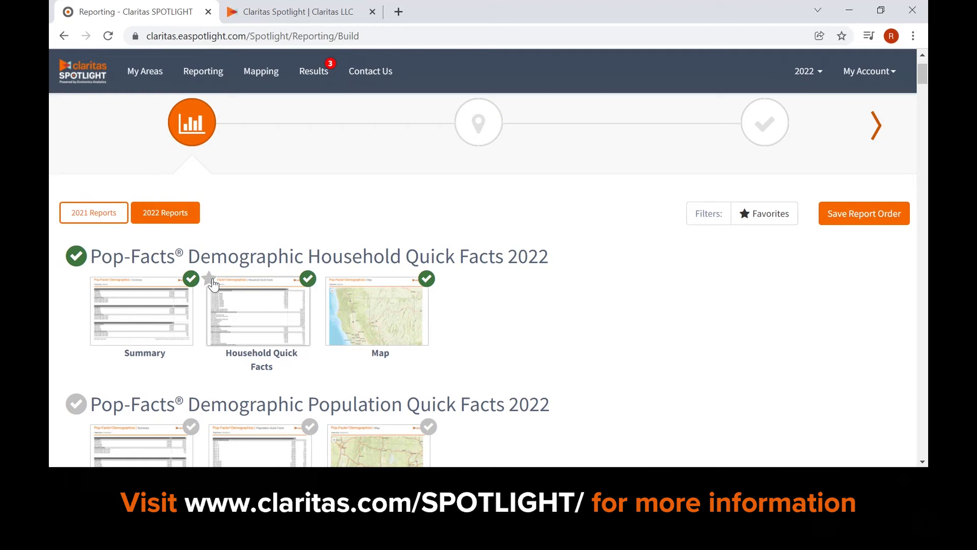
Step: Proceed to area selection and start creating new areas with the Time method
scroll(665, 327, "up", 2)
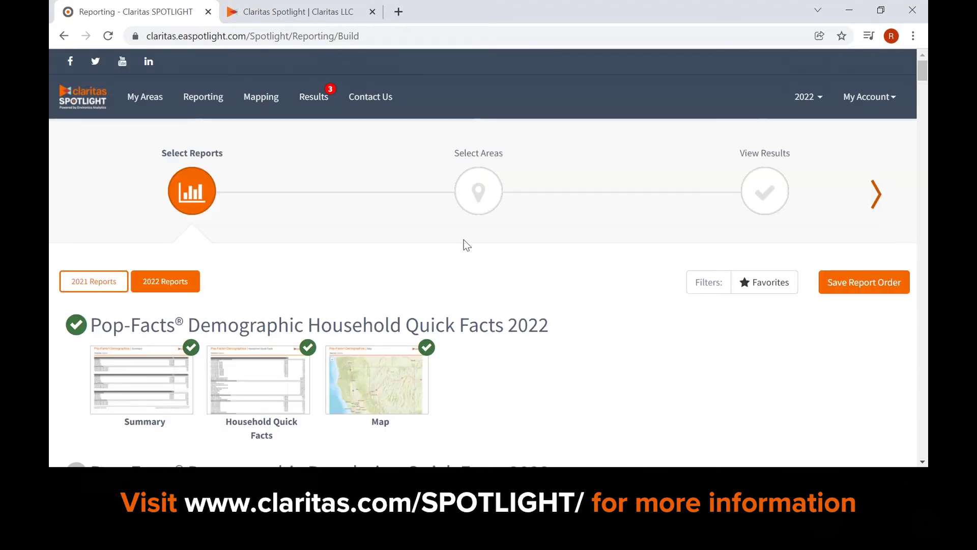
left_click(476, 193)
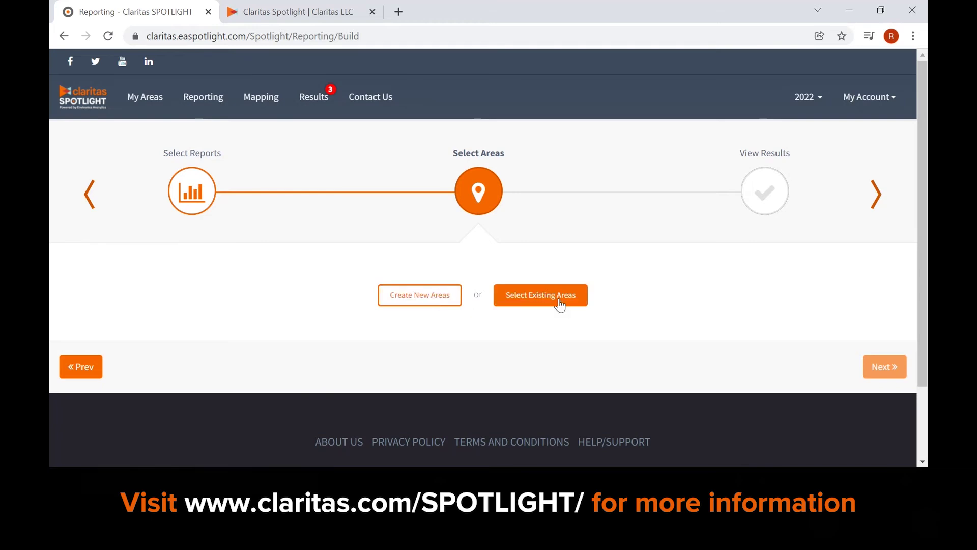
left_click(420, 300)
scroll(275, 258, "down", 1)
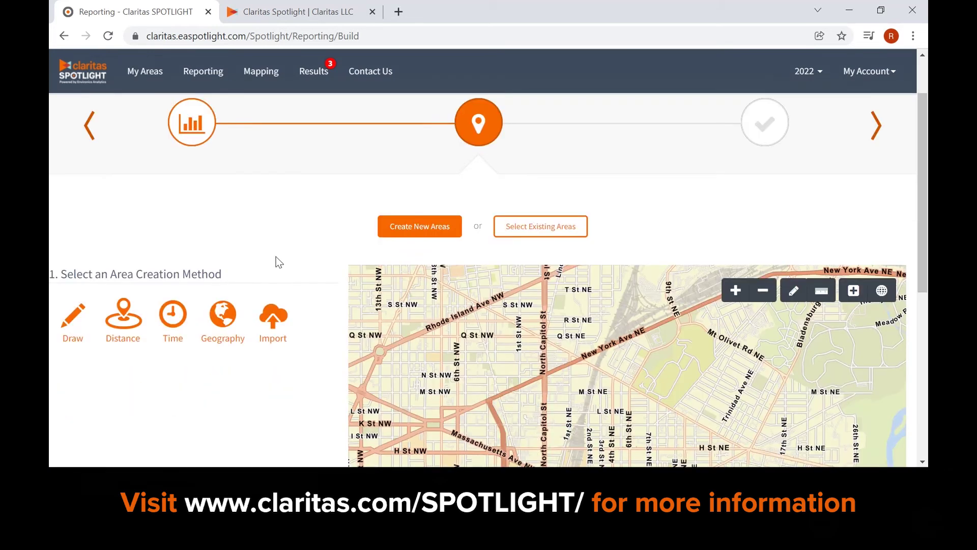
scroll(276, 262, "down", 1)
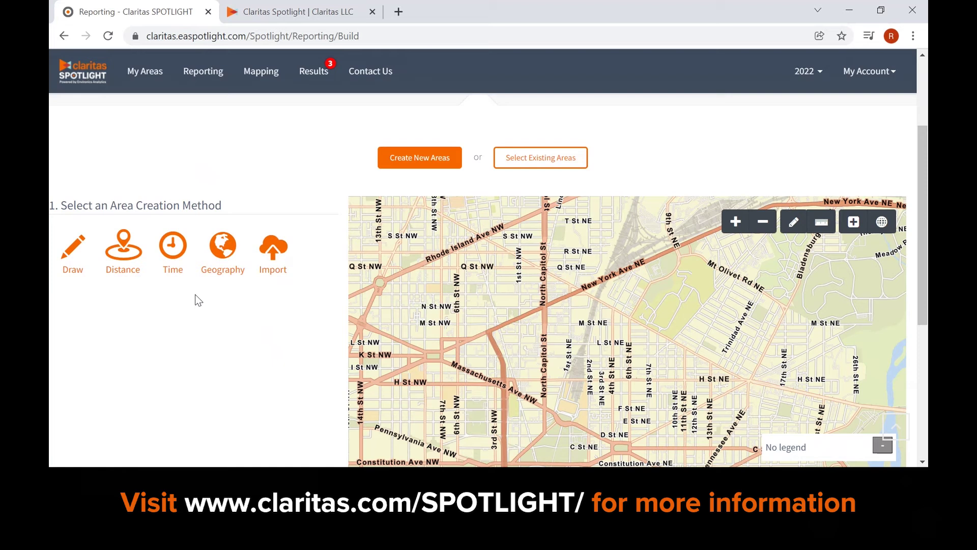
left_click(173, 273)
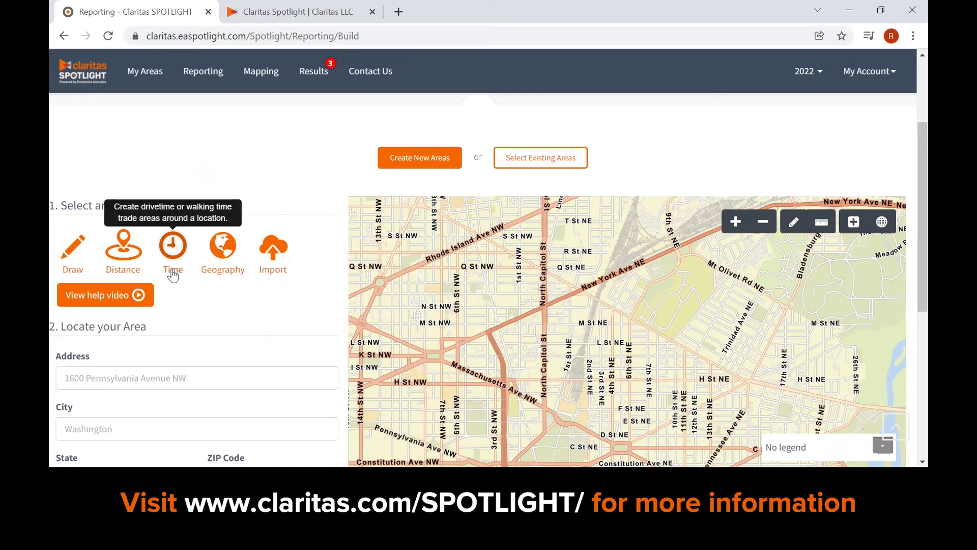
Step: Enter the street address with city Washington and state DC, and geocode the location
scroll(309, 322, "down", 1)
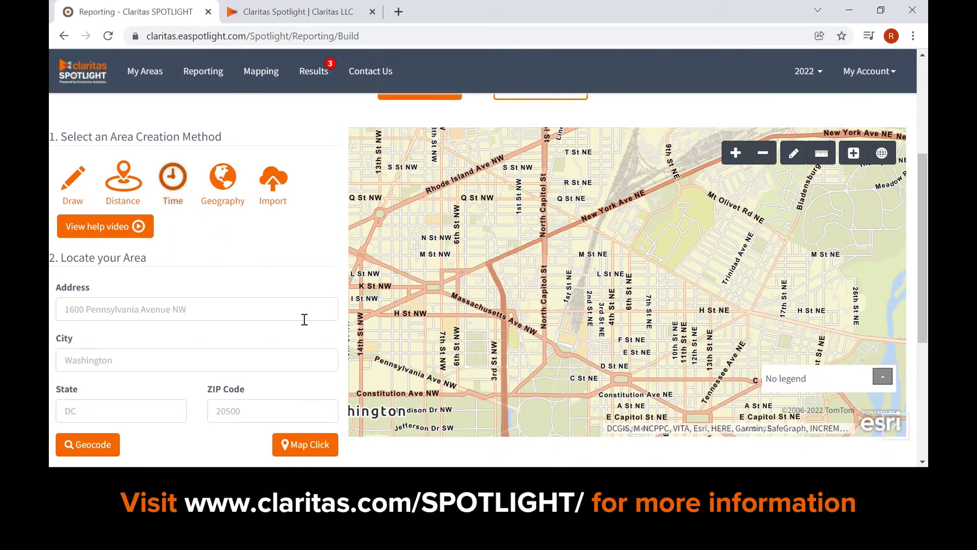
left_click(201, 311)
type("1600 Penn")
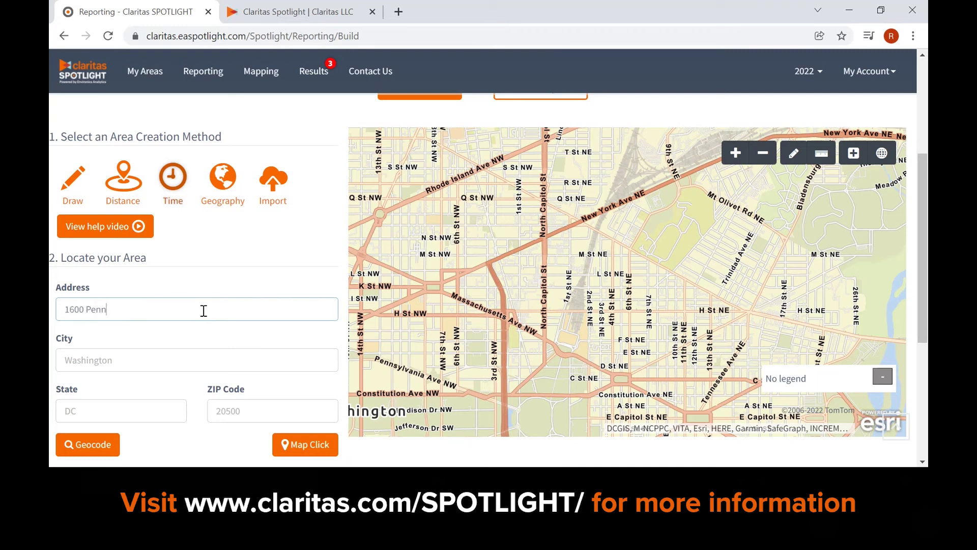
type("sylvania Ave")
left_click(160, 362)
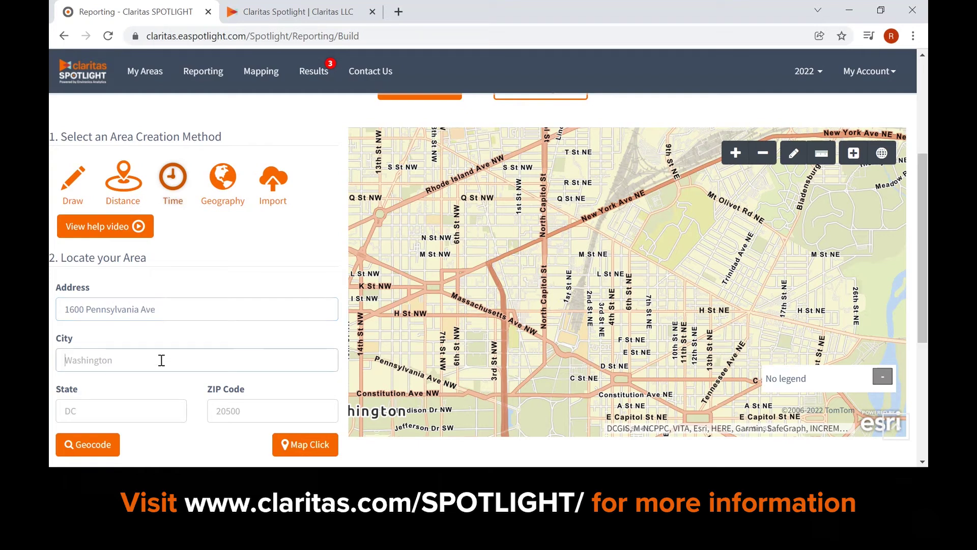
type("Washington")
key("Tab")
type("DC")
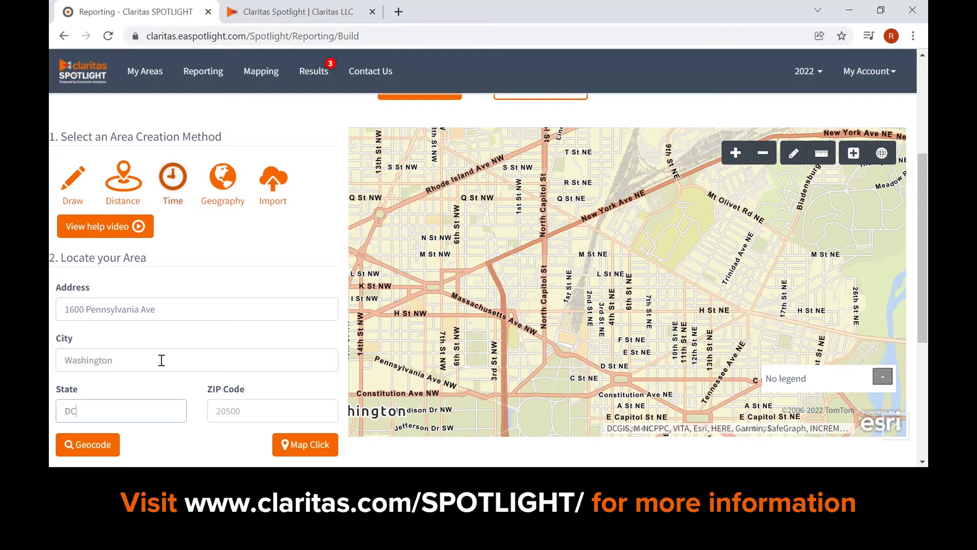
left_click(88, 452)
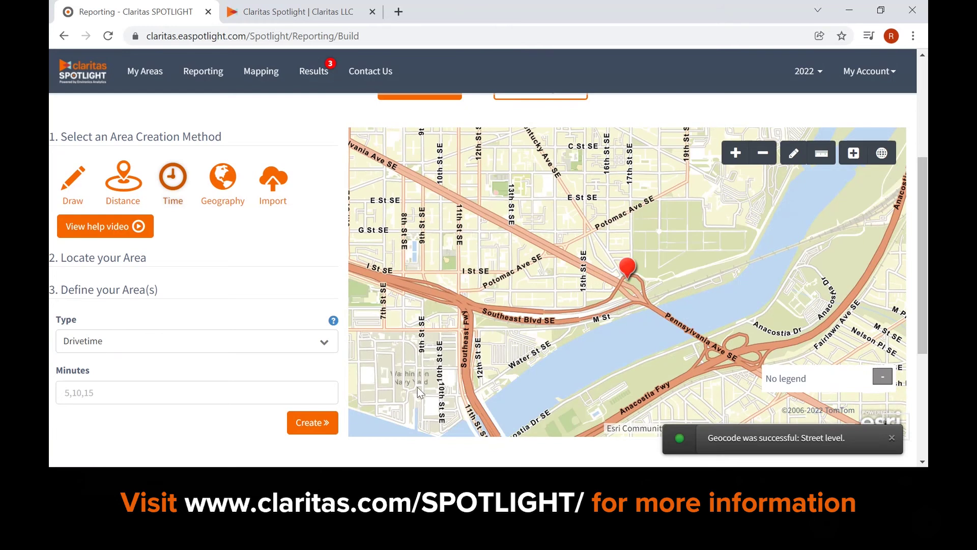
Step: Create Drivetime – Heavy Traffic areas of 3, 5 and 10 minutes around the geocoded location
left_click(199, 346)
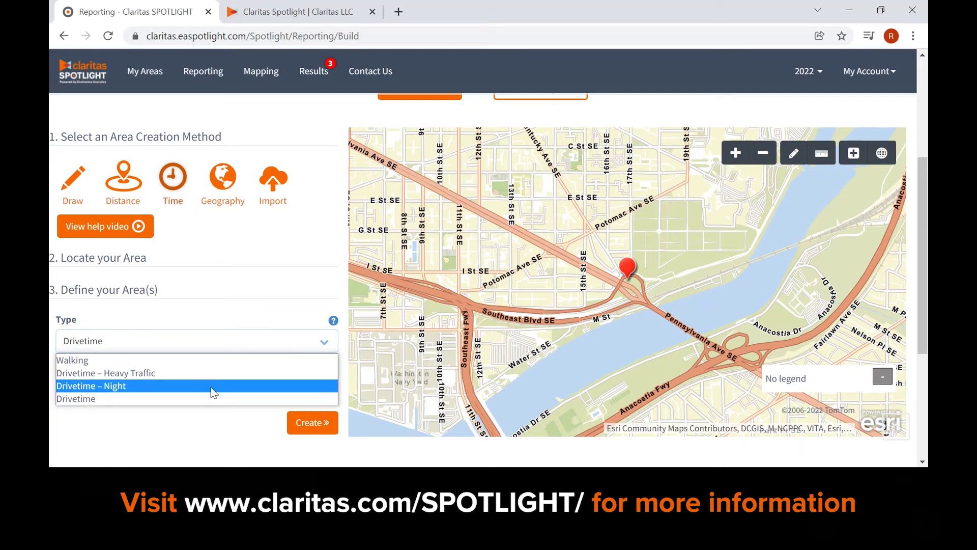
left_click(219, 377)
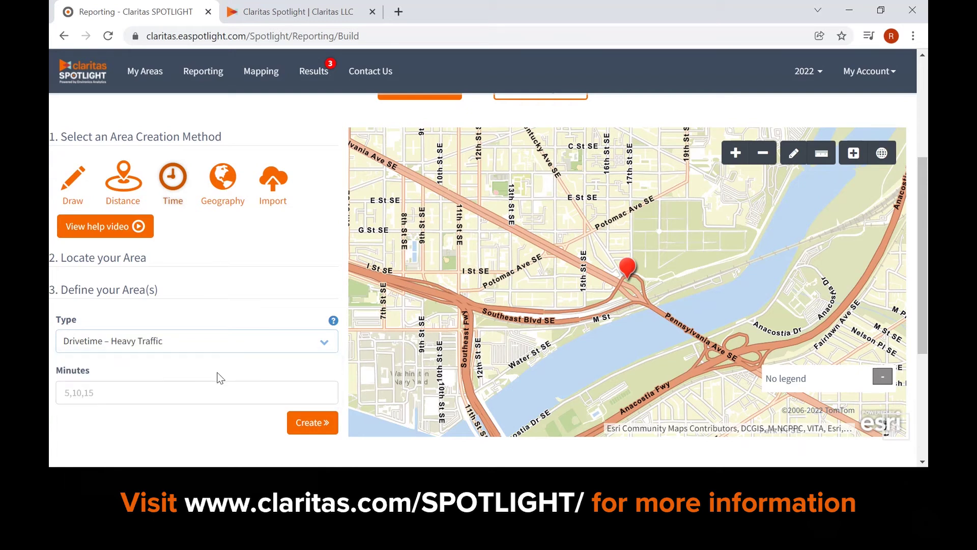
left_click(198, 388)
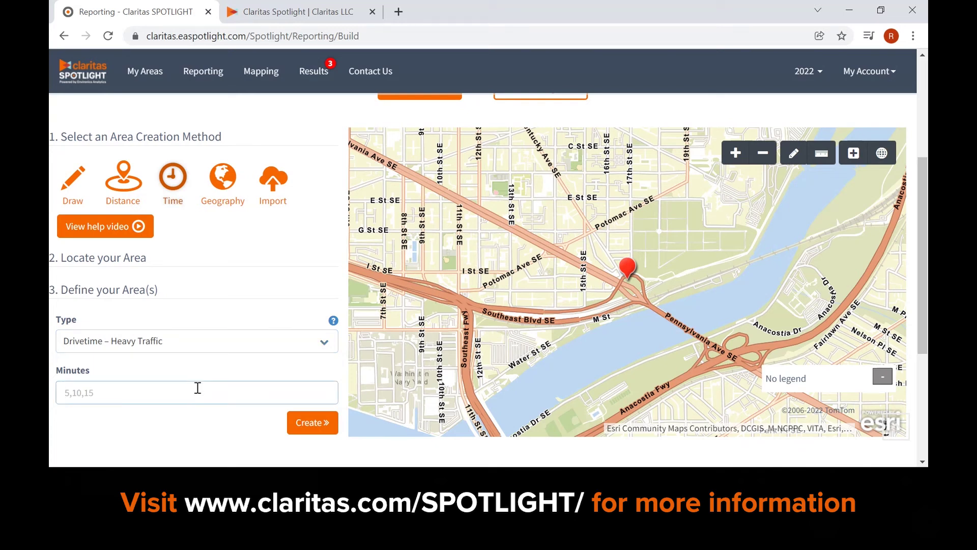
type("3,5,10")
left_click(307, 426)
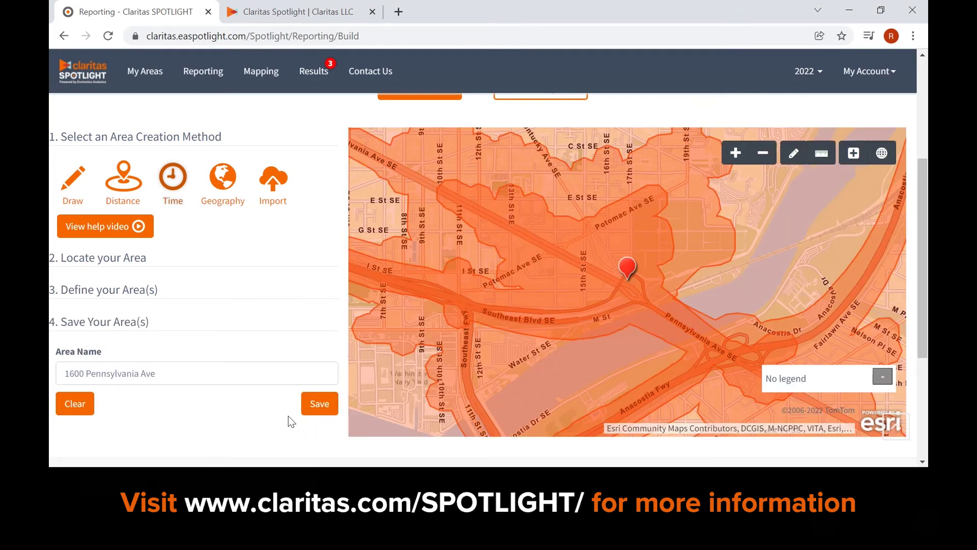
Step: Append "- Test" to the area name, save the areas, and view them in the trade area list
left_click(213, 371)
type("- Test")
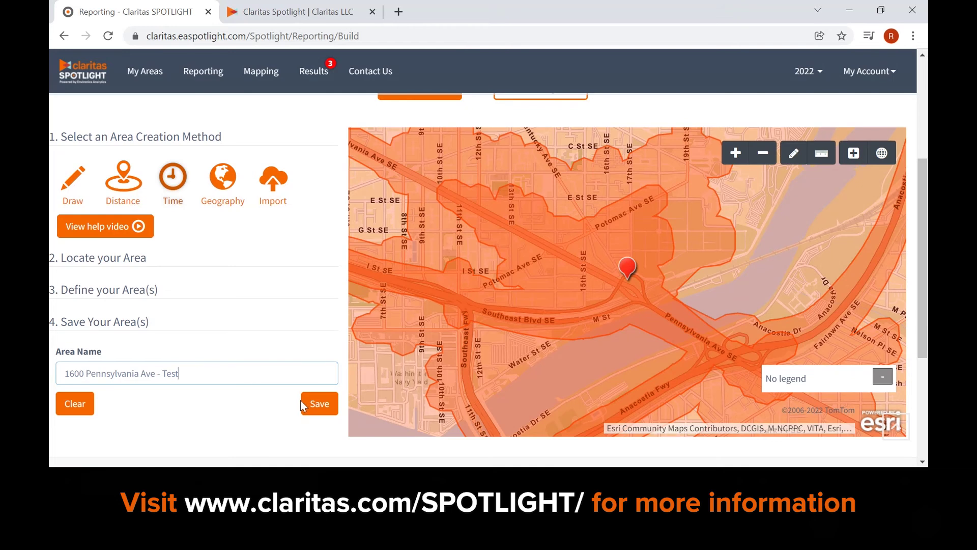
left_click(319, 403)
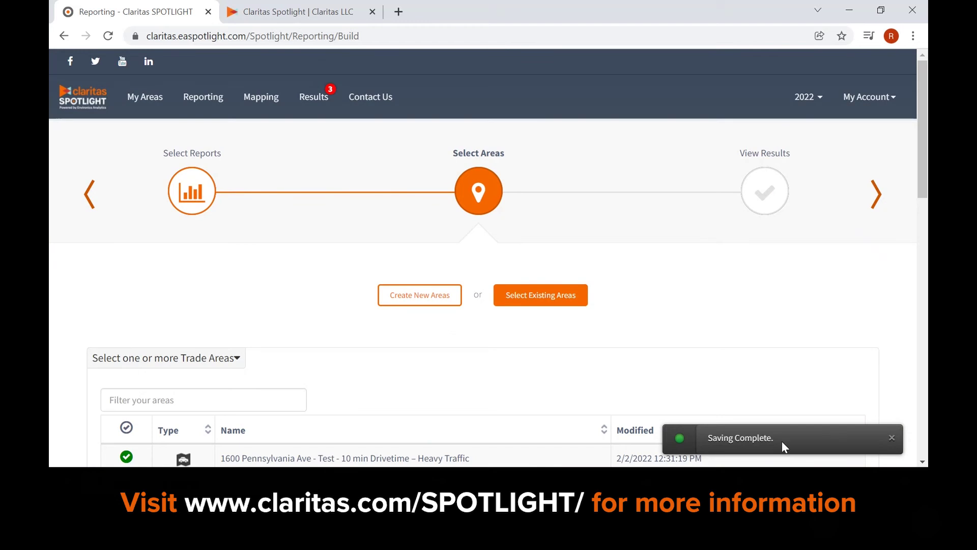
scroll(536, 344, "down", 3)
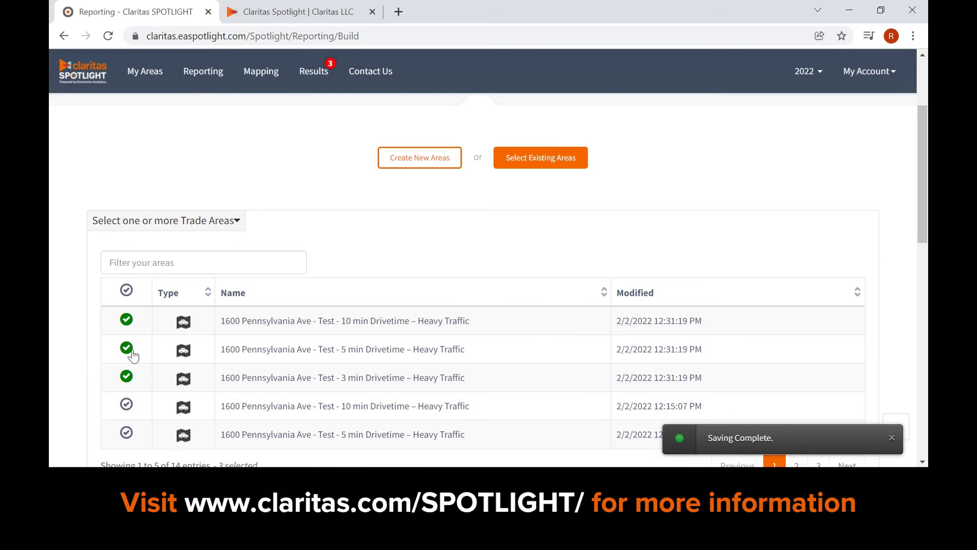
Step: Check the three selected trade areas and the benchmark area chosen for the report
scroll(226, 404, "down", 4)
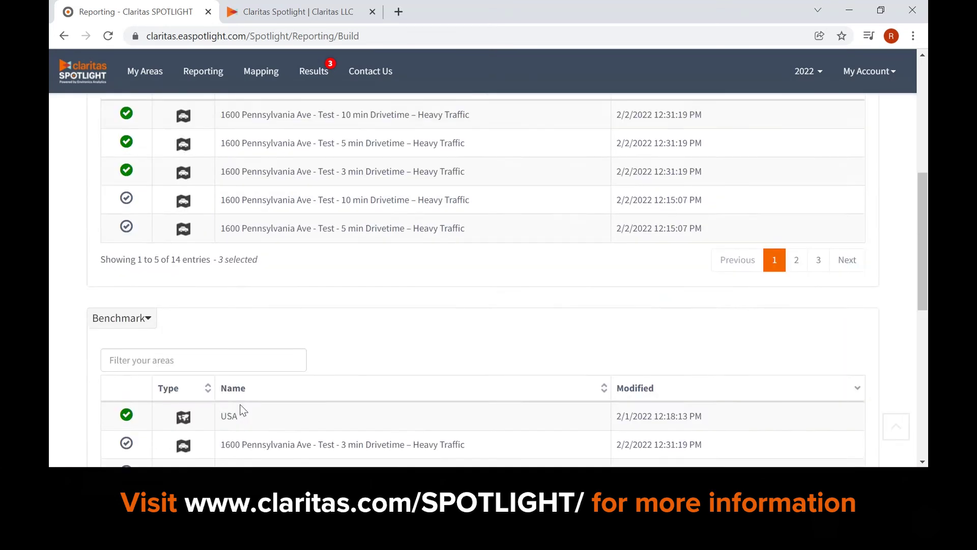
scroll(242, 410, "down", 1)
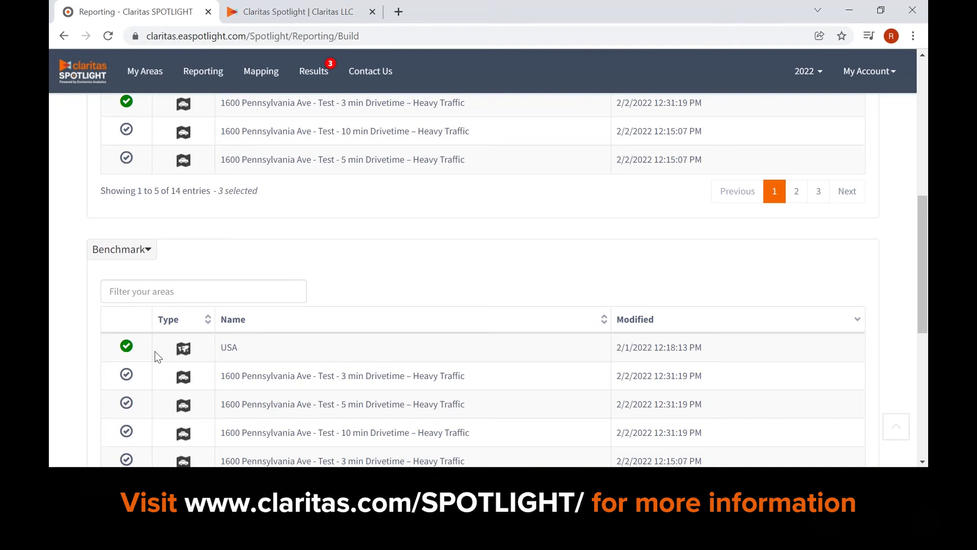
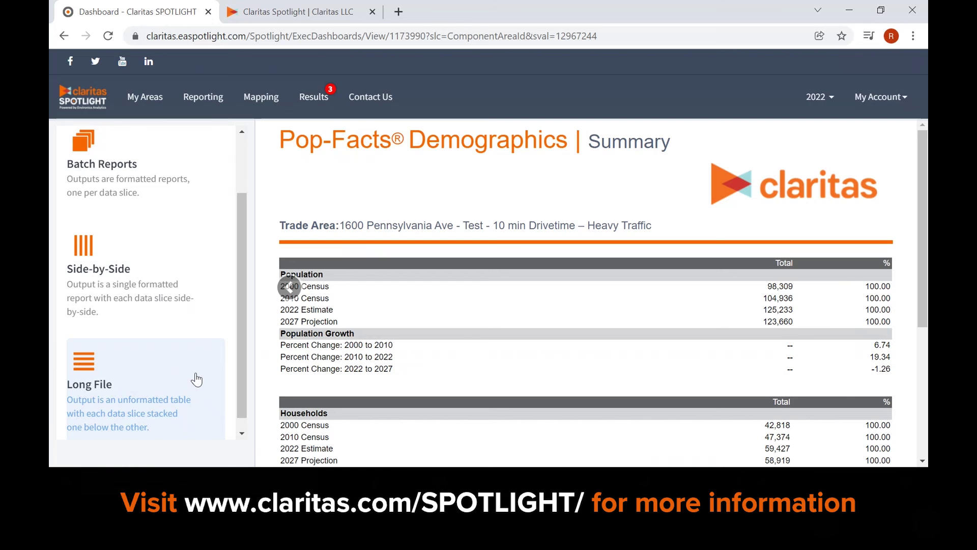
Step: Start a Batch Reports export of the Pop-Facts report in PDF format and open its PDF options
left_click(192, 184)
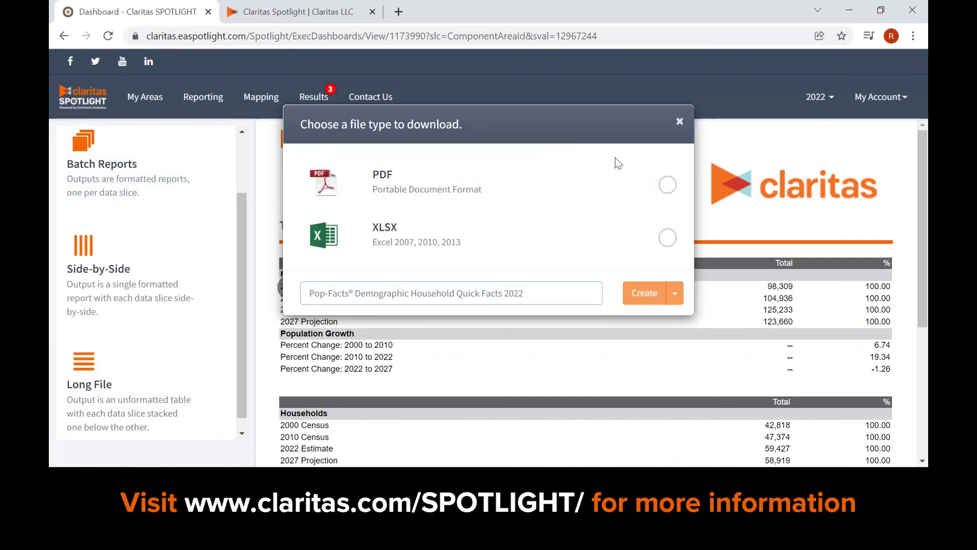
left_click(667, 184)
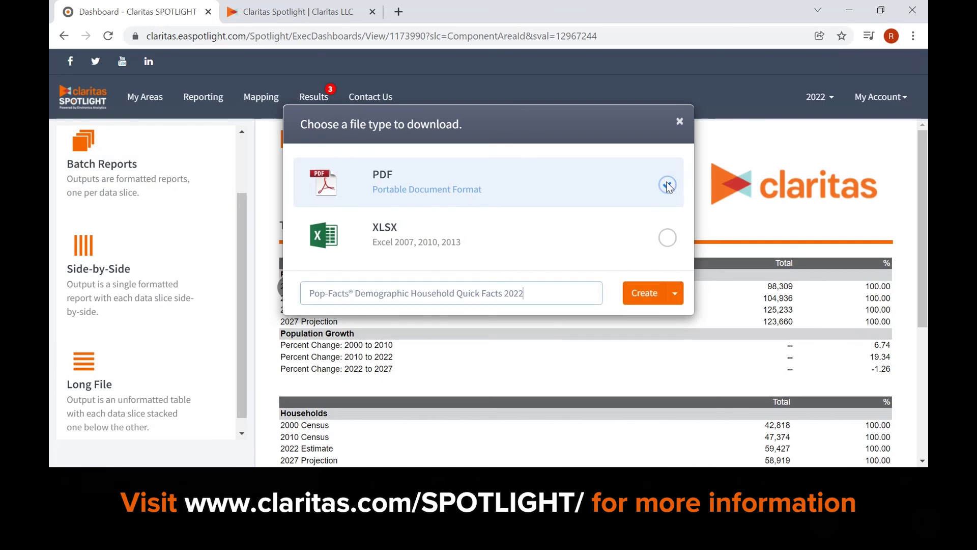
left_click(675, 302)
left_click(654, 321)
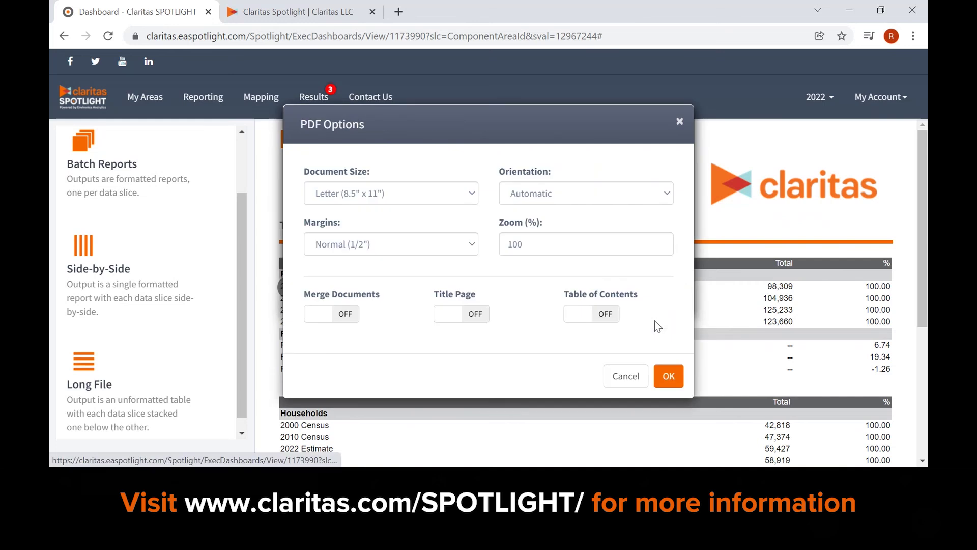
Step: Turn on Merge Documents, Title Page and Table of Contents for the PDF, and create the export
left_click(351, 315)
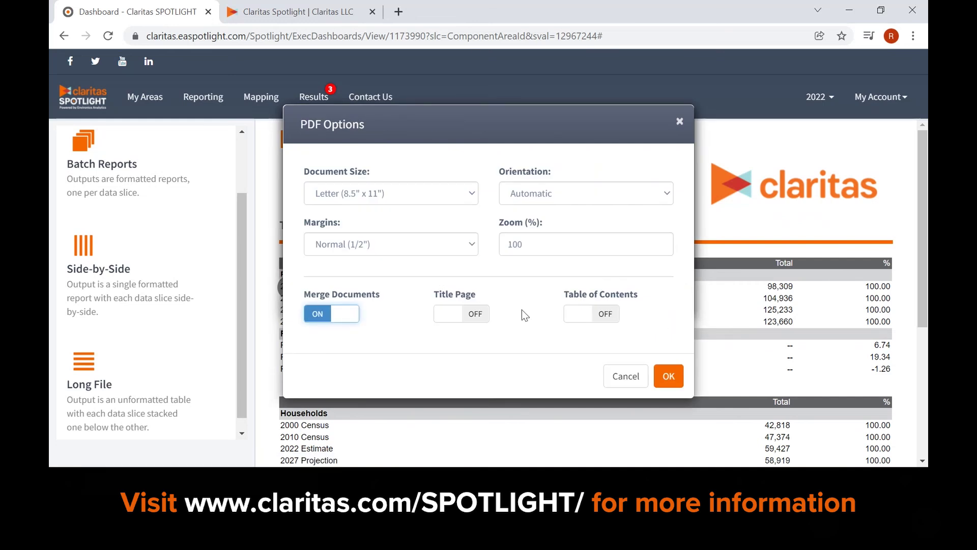
left_click(481, 321)
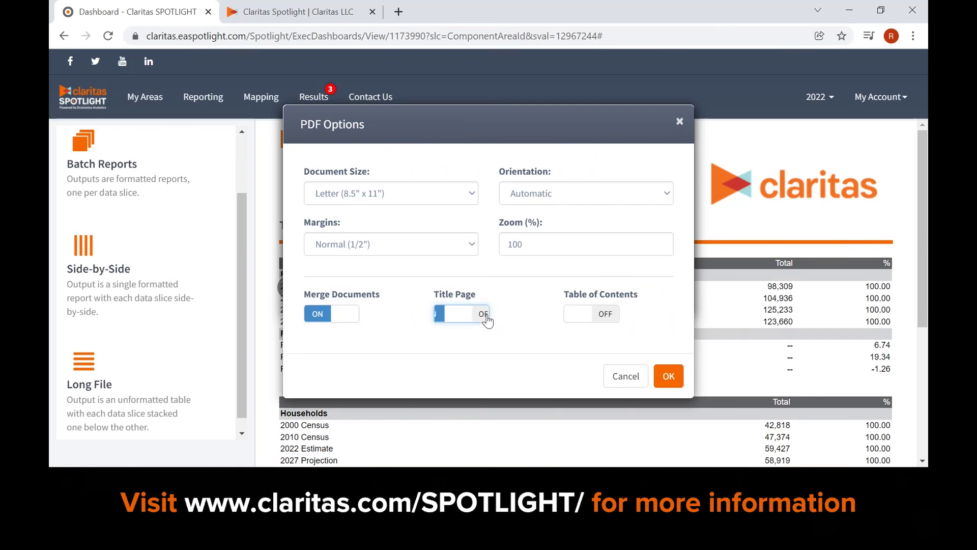
left_click(605, 318)
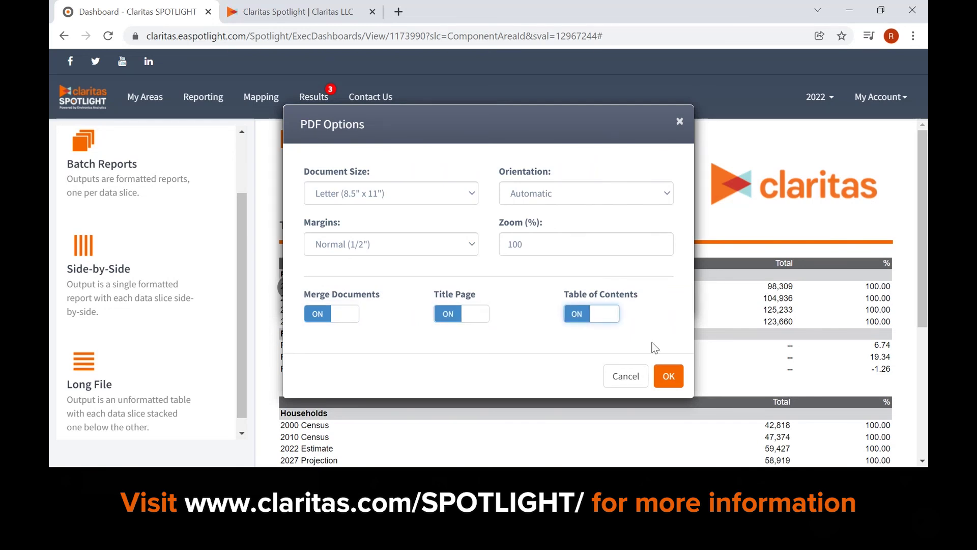
left_click(675, 383)
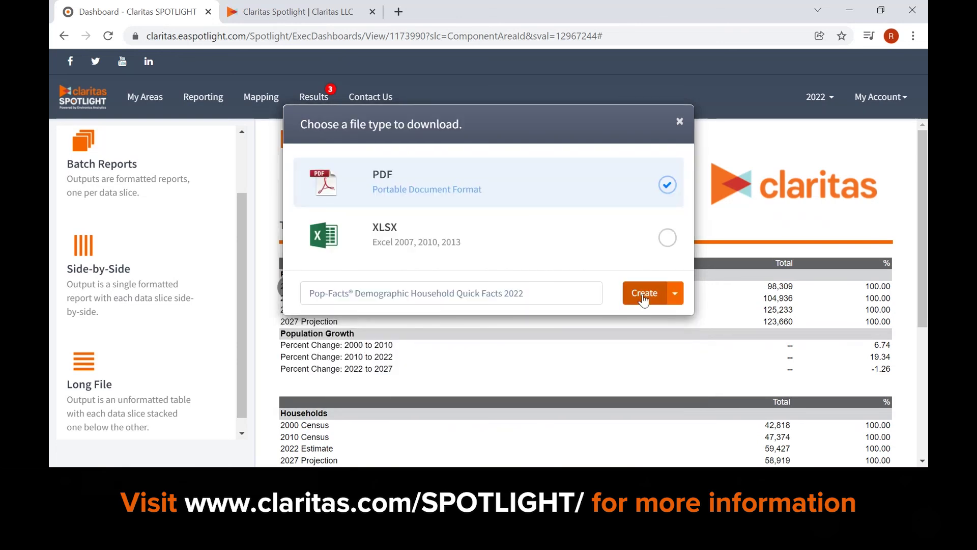
left_click(645, 293)
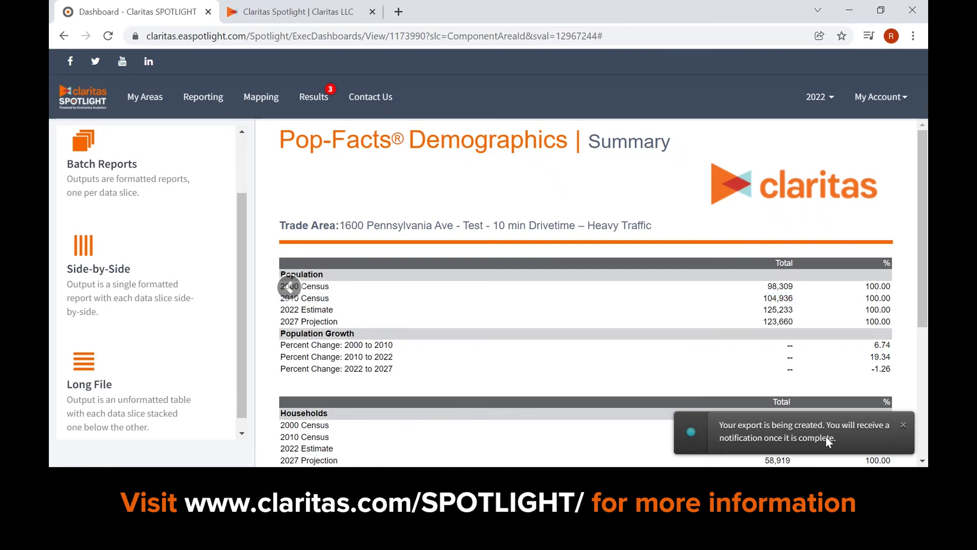
Step: Download the PDF of the most recently requested Pop-Facts Demographic Household Quick Facts 2022 report from the results and open it
left_click(318, 100)
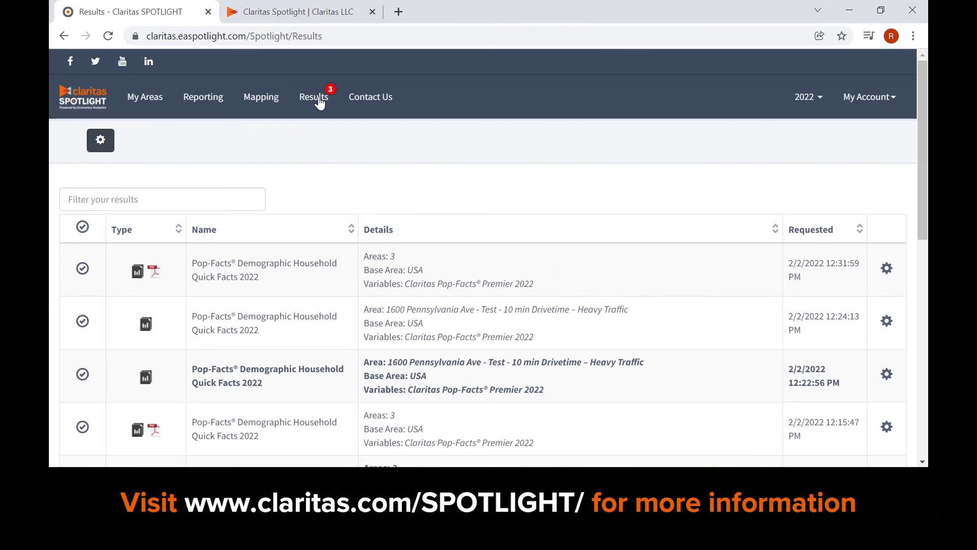
left_click(156, 279)
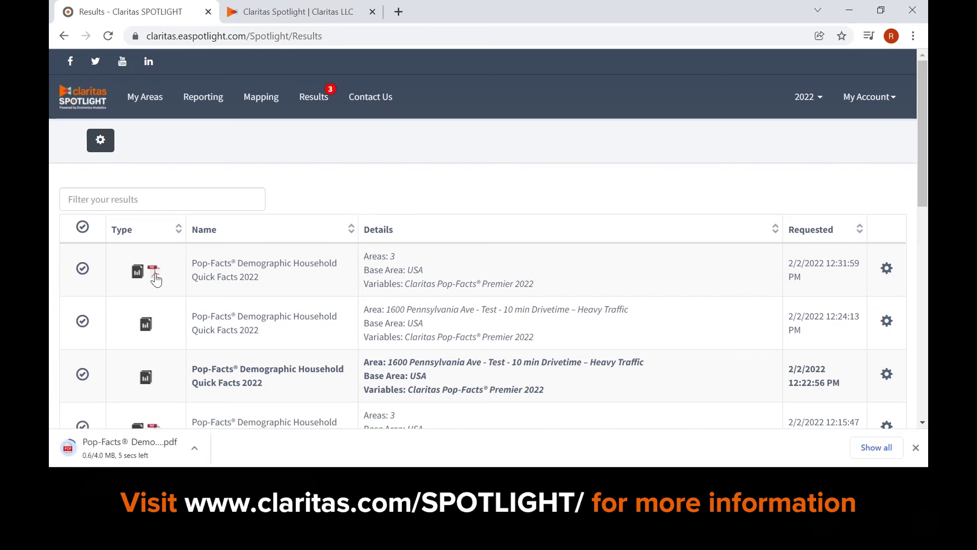
left_click(150, 446)
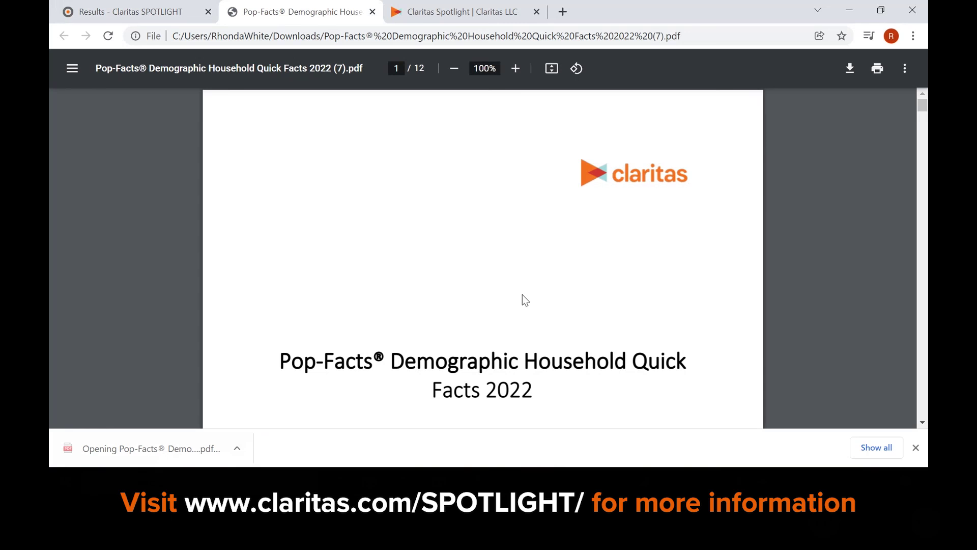
Step: Look through the PDF report from the title page through the demographic tables and maps to the Report Details page
scroll(643, 272, "down", 10)
scroll(645, 275, "down", 4)
scroll(646, 276, "down", 10)
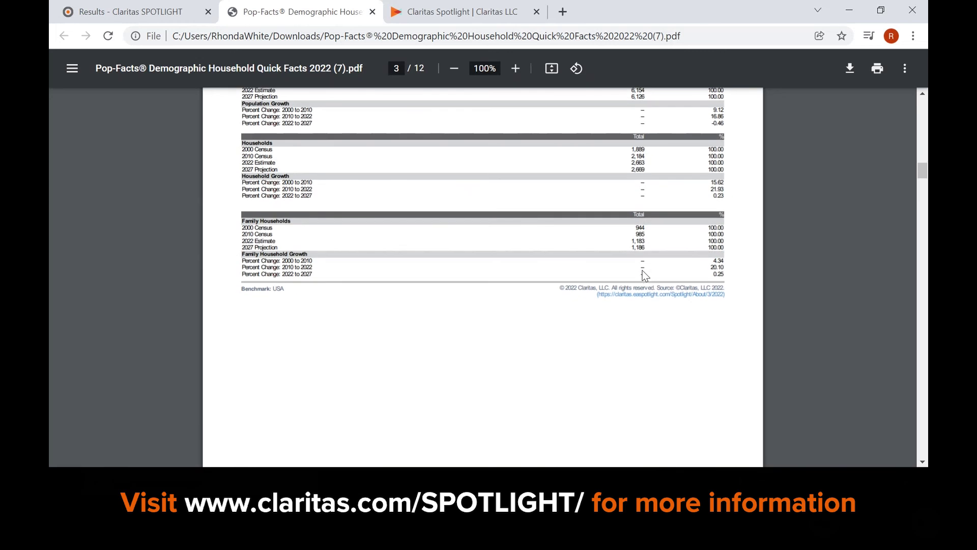
scroll(642, 270, "down", 8)
scroll(642, 270, "down", 20)
scroll(642, 270, "down", 15)
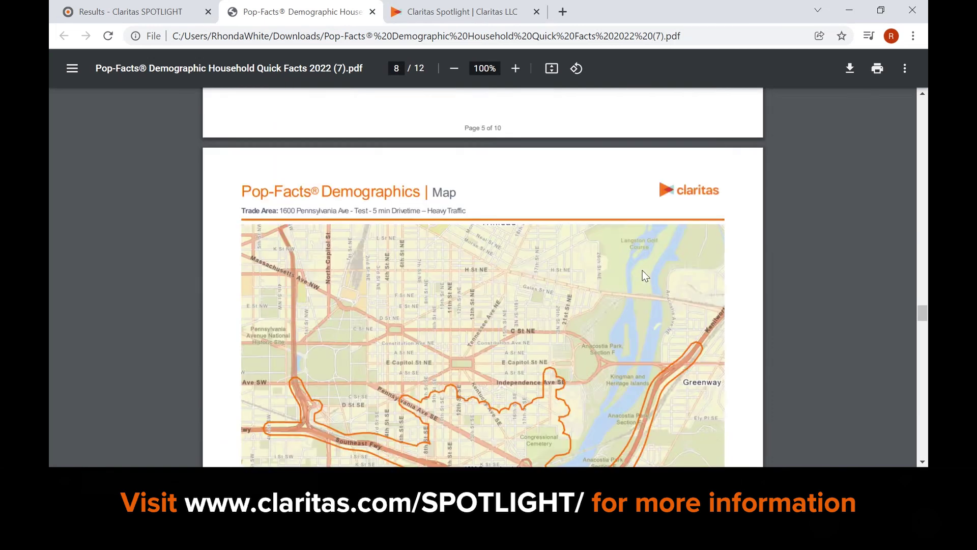
scroll(642, 275, "down", 15)
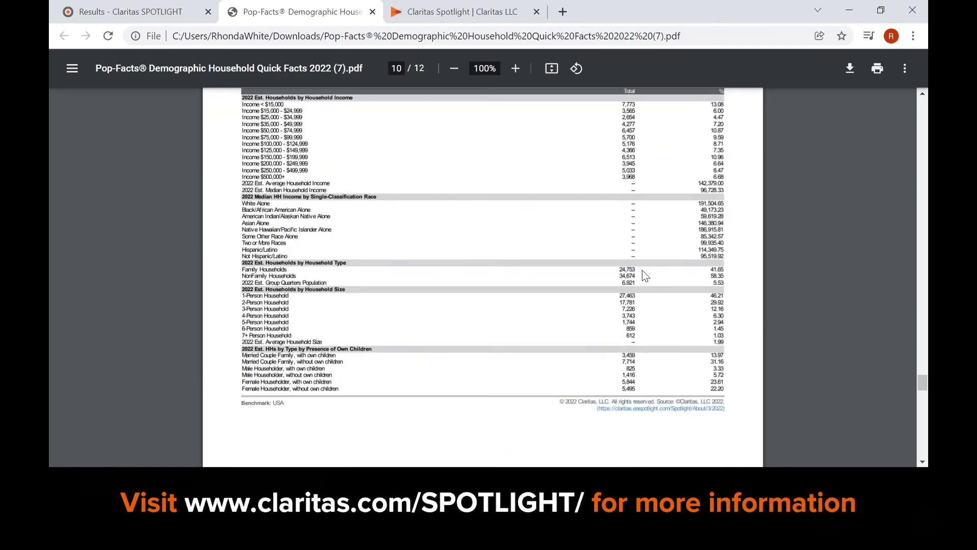
scroll(645, 275, "down", 15)
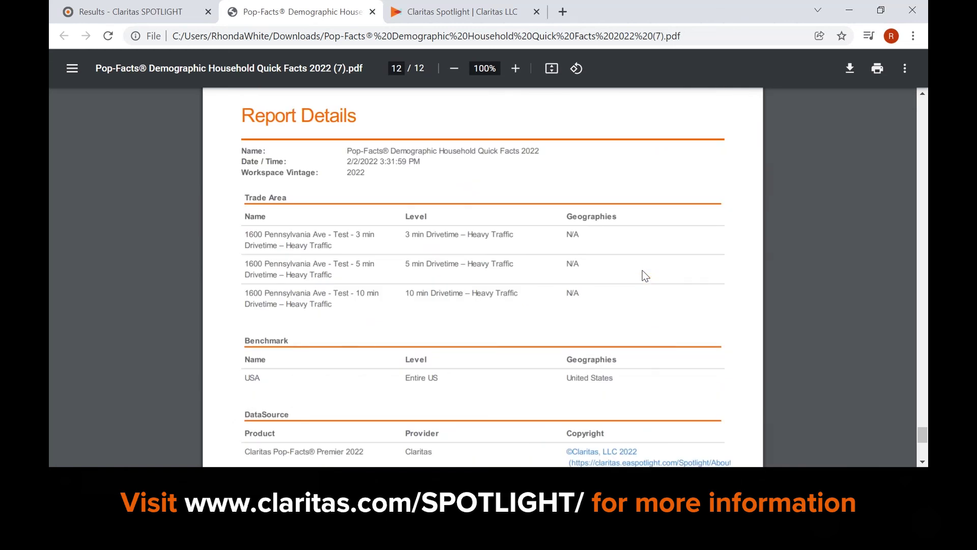
Step: Switch to the already open Claritas Spotlight product page on the Claritas website
left_click(456, 12)
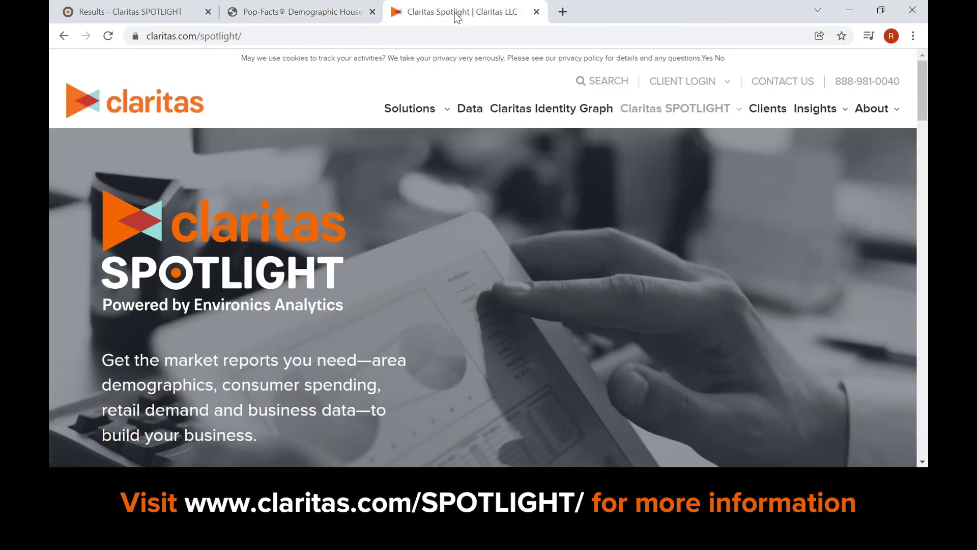